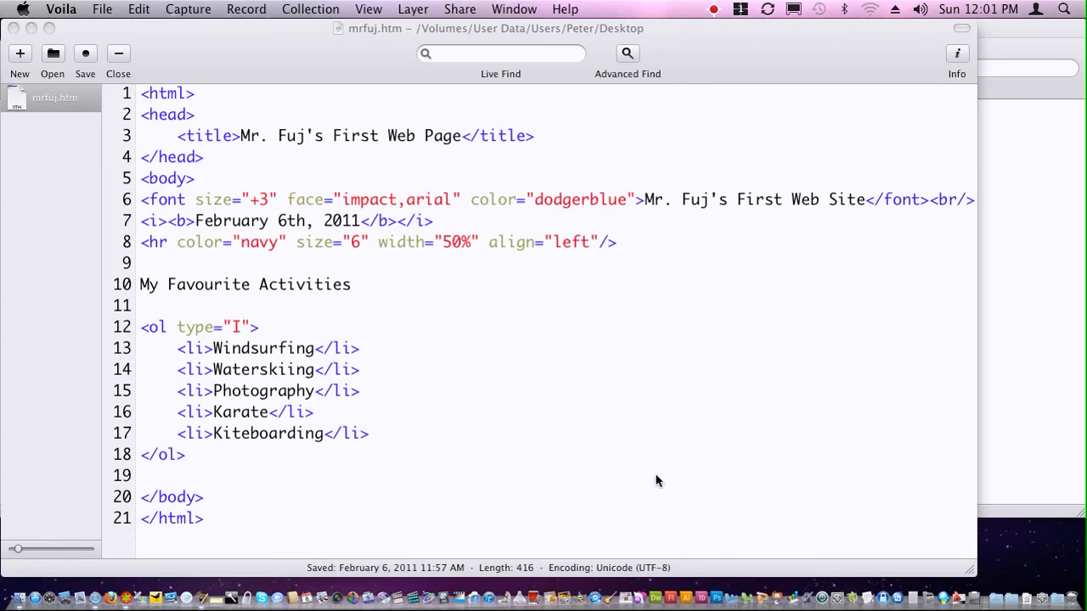
Focus the blank line after the list, then bring the rendered page in Safari to the front
{"action": "left_click", "coordinate": [191, 478]}
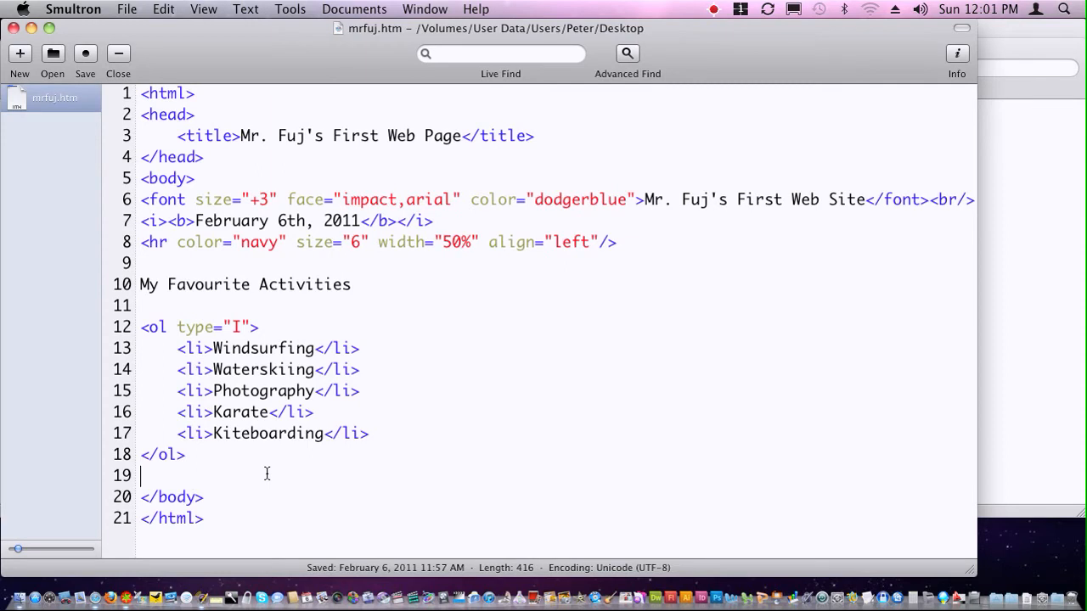
{"action": "left_click", "coordinate": [1034, 275]}
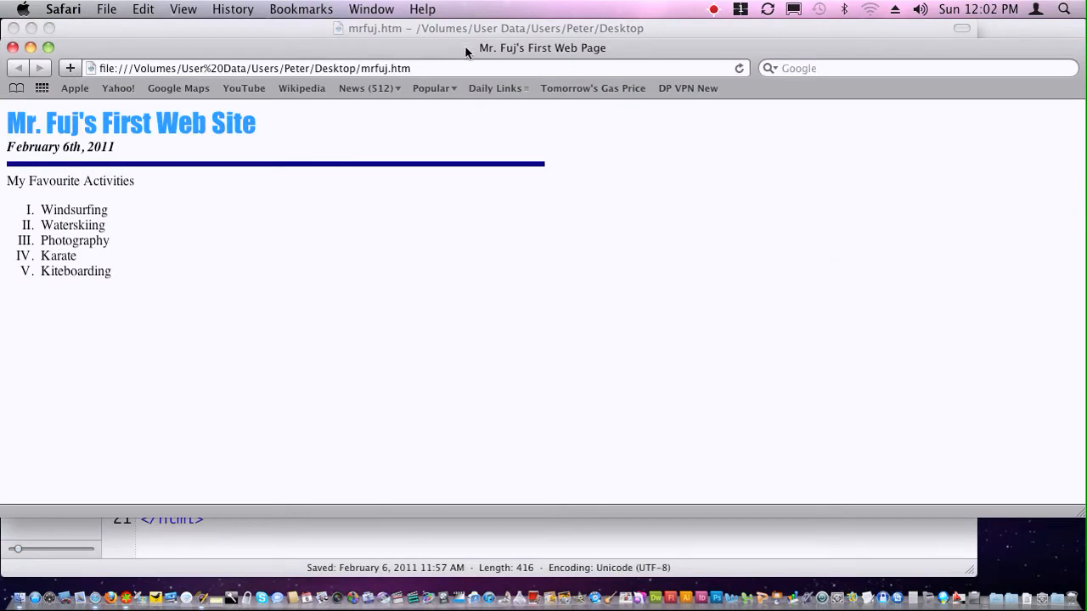
{"action": "key", "text": "super+t"}
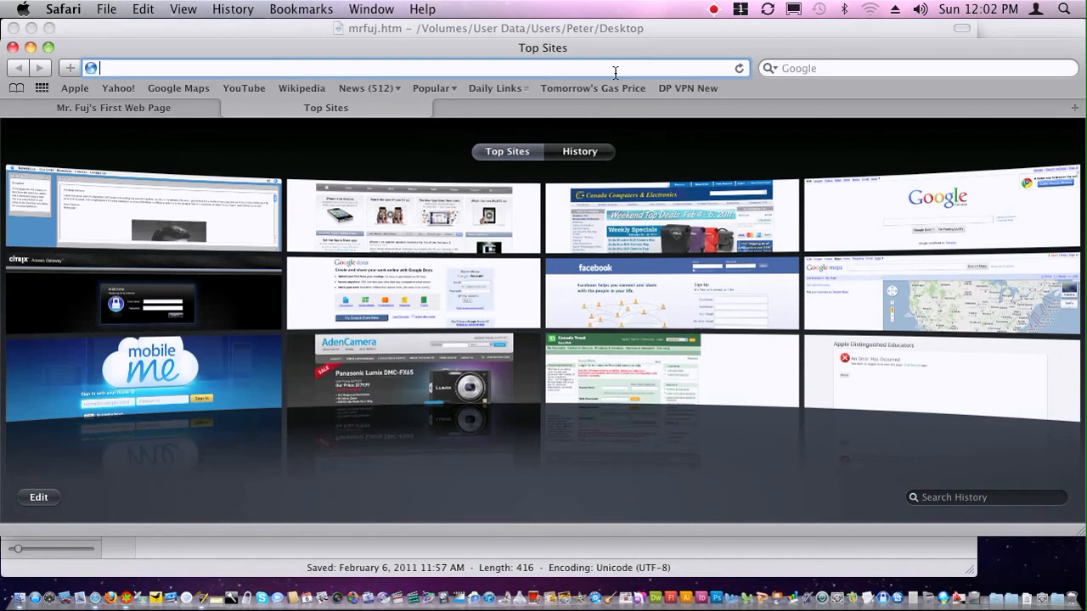
{"action": "type", "text": "www.f"}
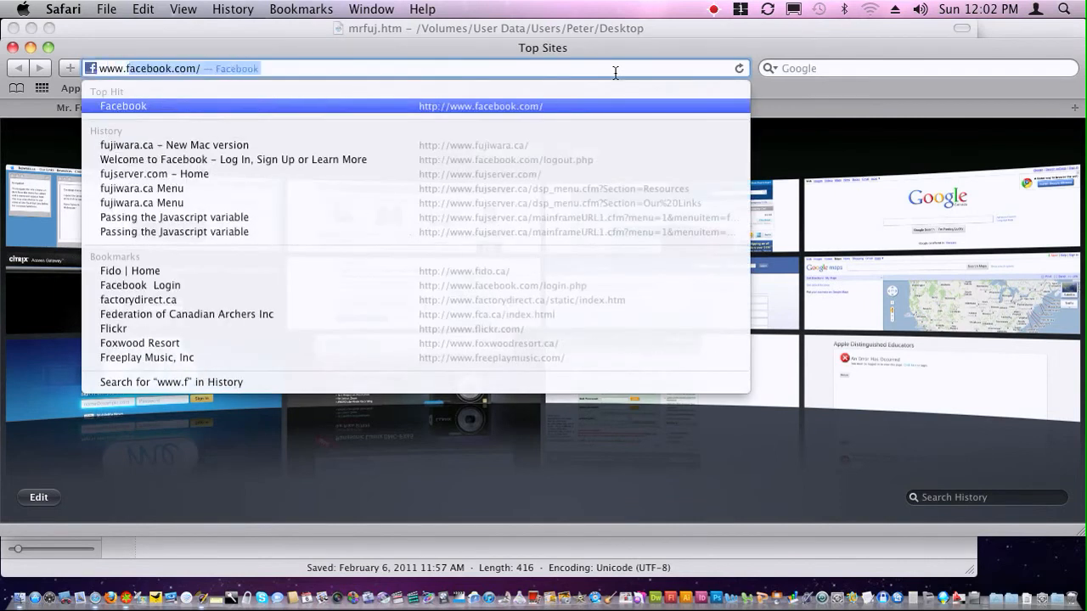
{"action": "type", "text": "ujiwara.ca"}
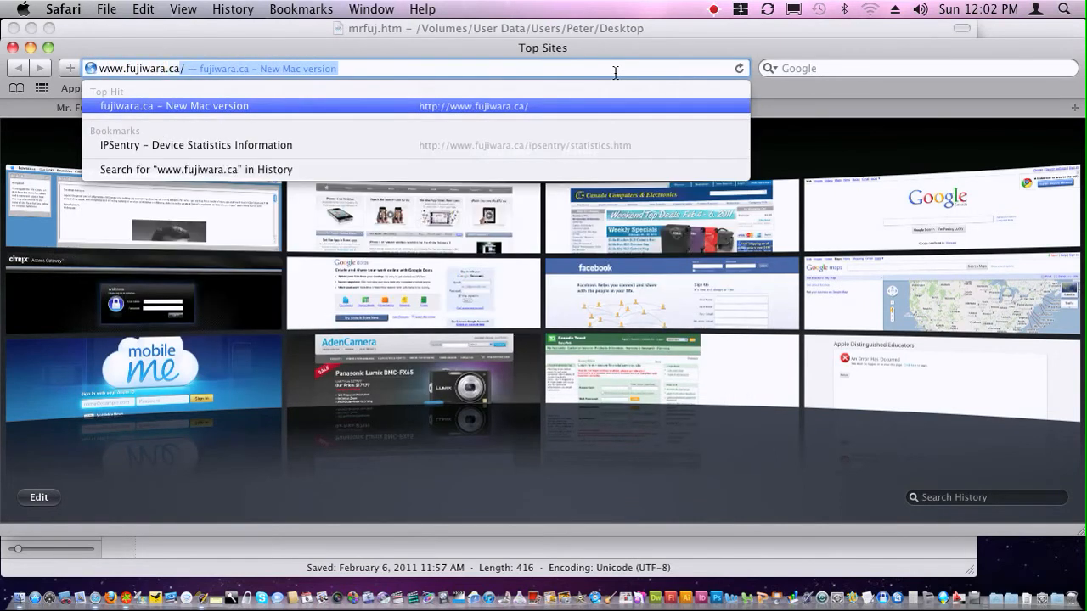
{"action": "key", "text": "Return"}
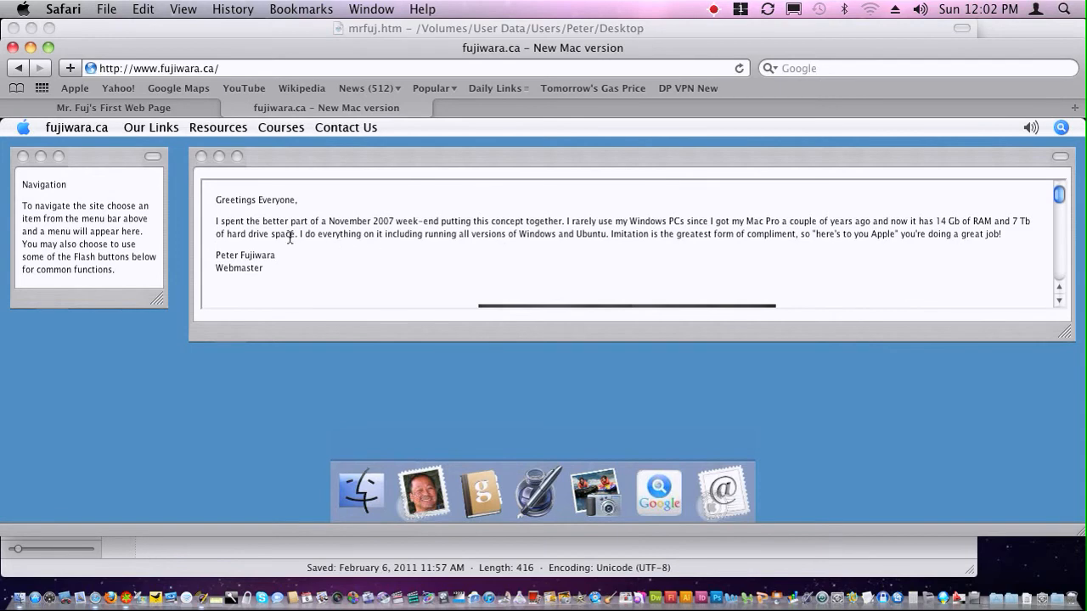
Navigate Resources > On-line HTML Resources > Sample Graphics and browse back to the first Animated GIFs page
{"action": "left_click", "coordinate": [211, 131]}
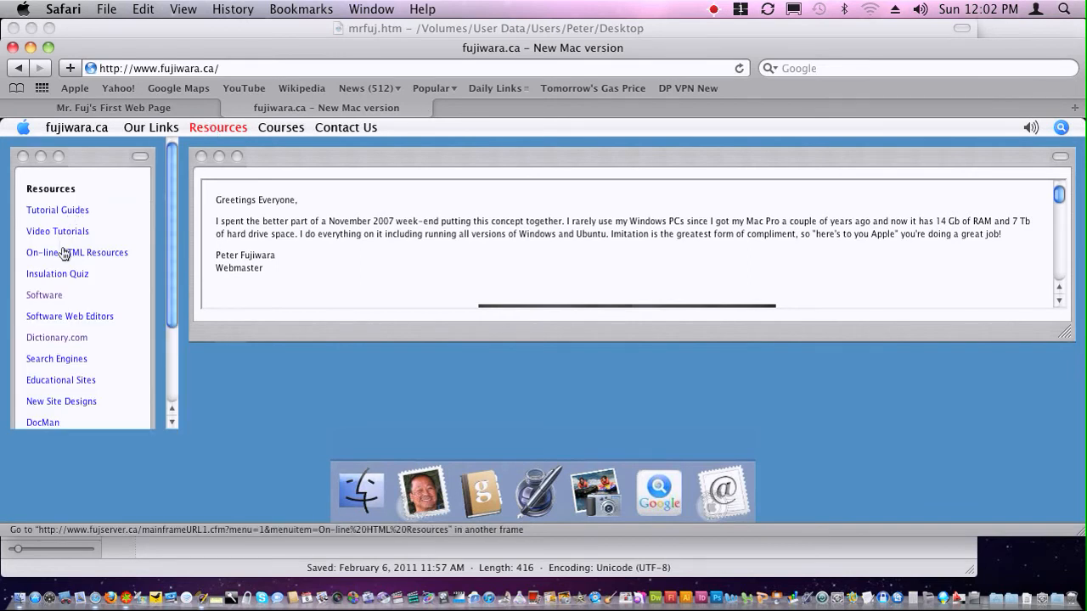
{"action": "left_click", "coordinate": [64, 253]}
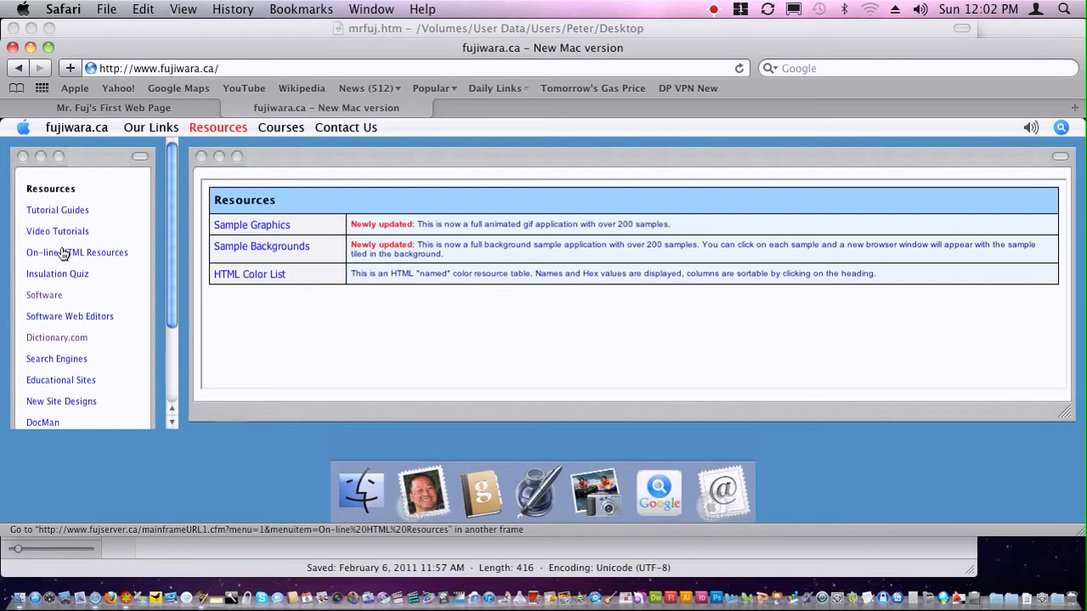
{"action": "left_click", "coordinate": [280, 225]}
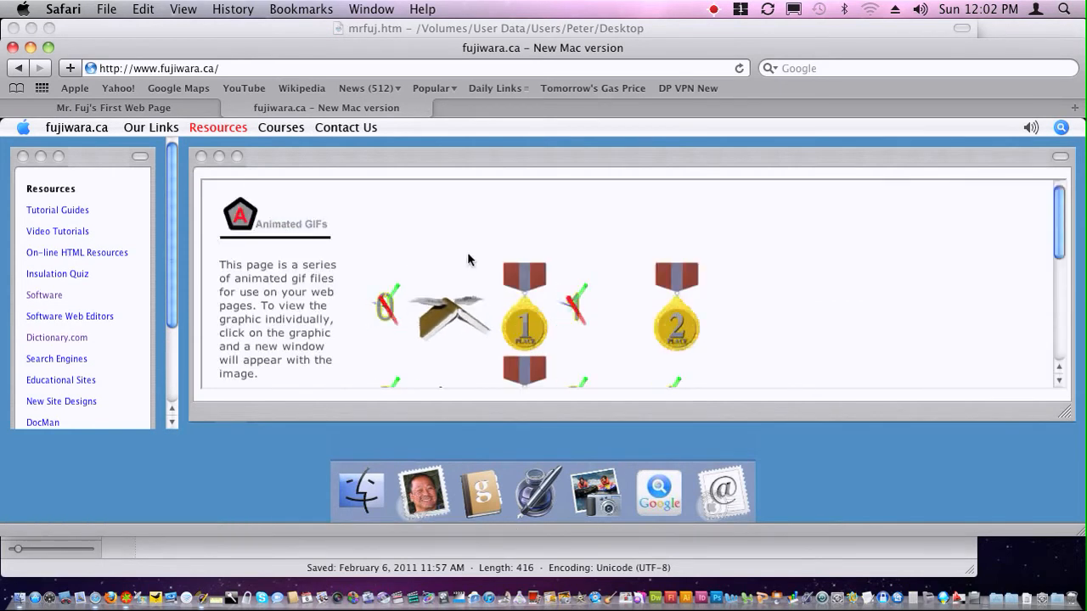
{"action": "scroll", "coordinate": [604, 257], "scroll_direction": "down", "scroll_amount": 3}
{"action": "scroll", "coordinate": [607, 259], "scroll_direction": "down", "scroll_amount": 5}
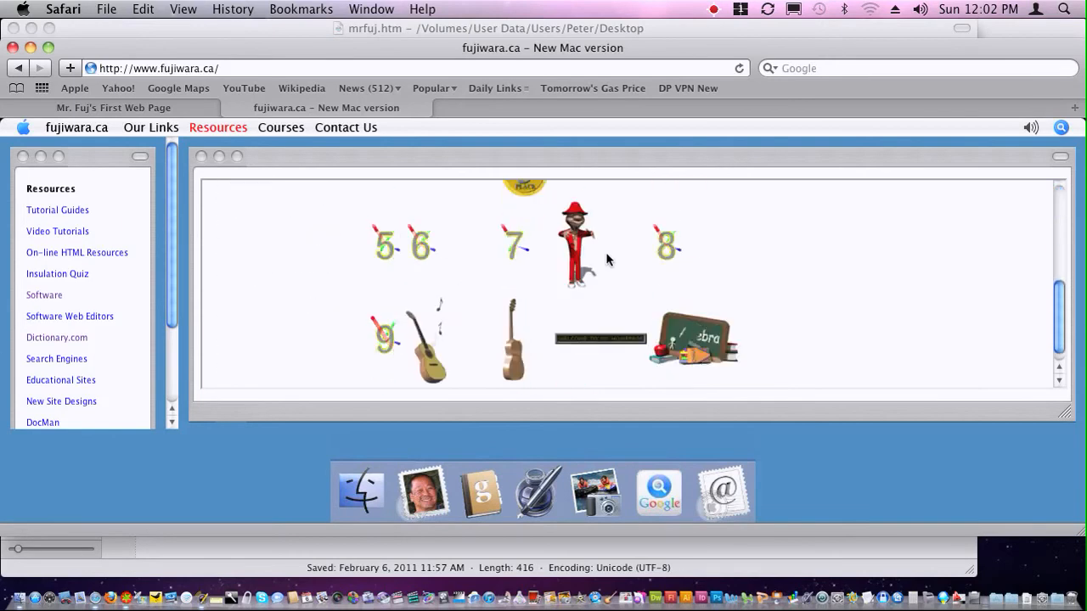
{"action": "scroll", "coordinate": [607, 258], "scroll_direction": "up", "scroll_amount": 10}
{"action": "scroll", "coordinate": [607, 259], "scroll_direction": "down", "scroll_amount": 4}
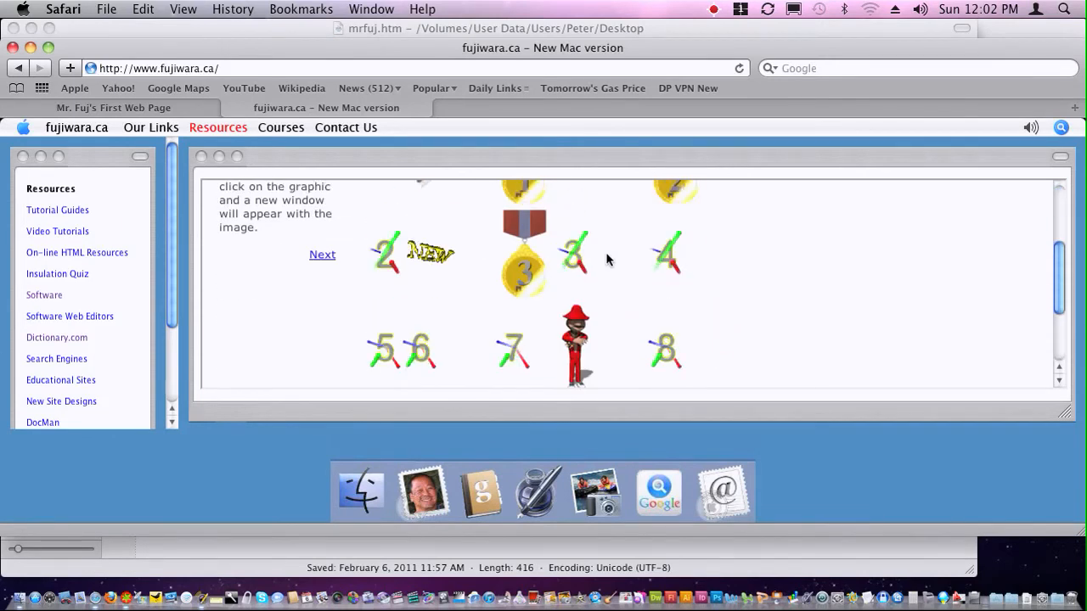
{"action": "left_click", "coordinate": [318, 253]}
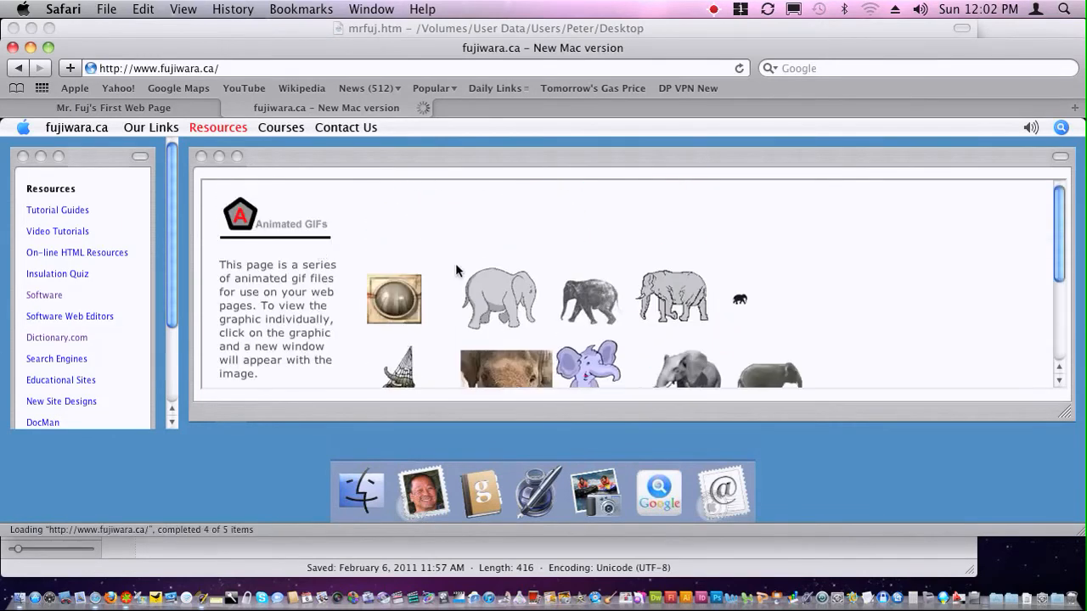
{"action": "scroll", "coordinate": [581, 263], "scroll_direction": "down", "scroll_amount": 4}
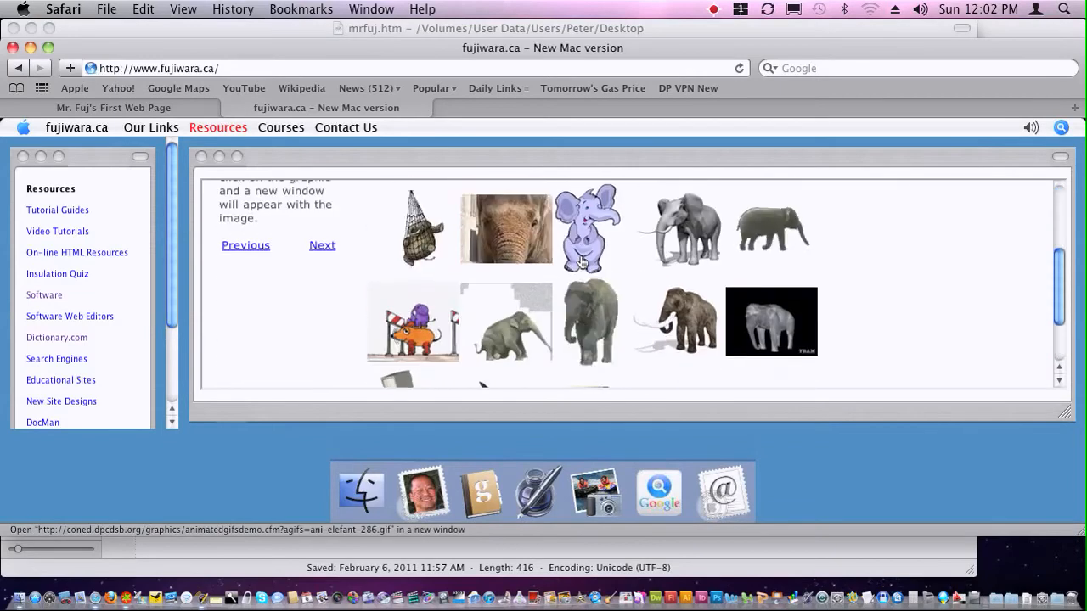
{"action": "scroll", "coordinate": [582, 263], "scroll_direction": "up", "scroll_amount": 1}
{"action": "left_click", "coordinate": [247, 280]}
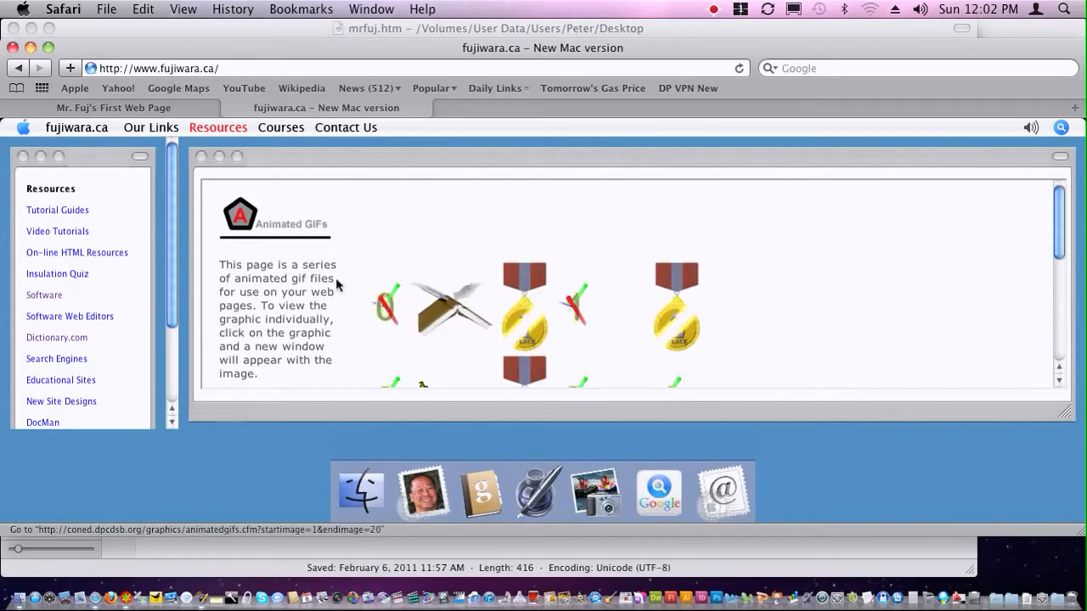
{"action": "scroll", "coordinate": [509, 269], "scroll_direction": "down", "scroll_amount": 2}
{"action": "scroll", "coordinate": [533, 266], "scroll_direction": "down", "scroll_amount": 4}
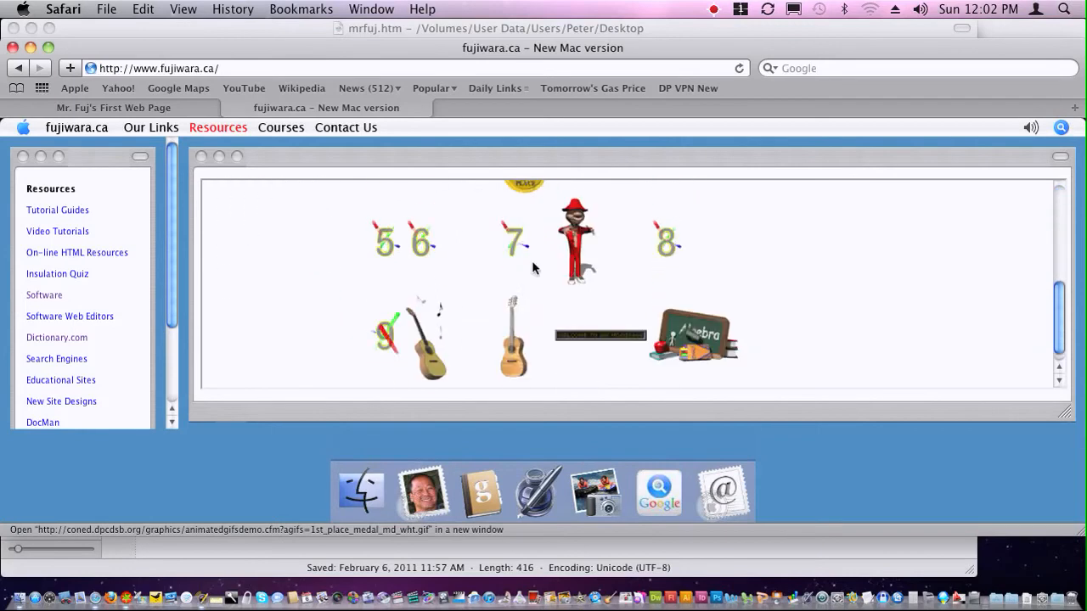
{"action": "scroll", "coordinate": [532, 266], "scroll_direction": "up", "scroll_amount": 1}
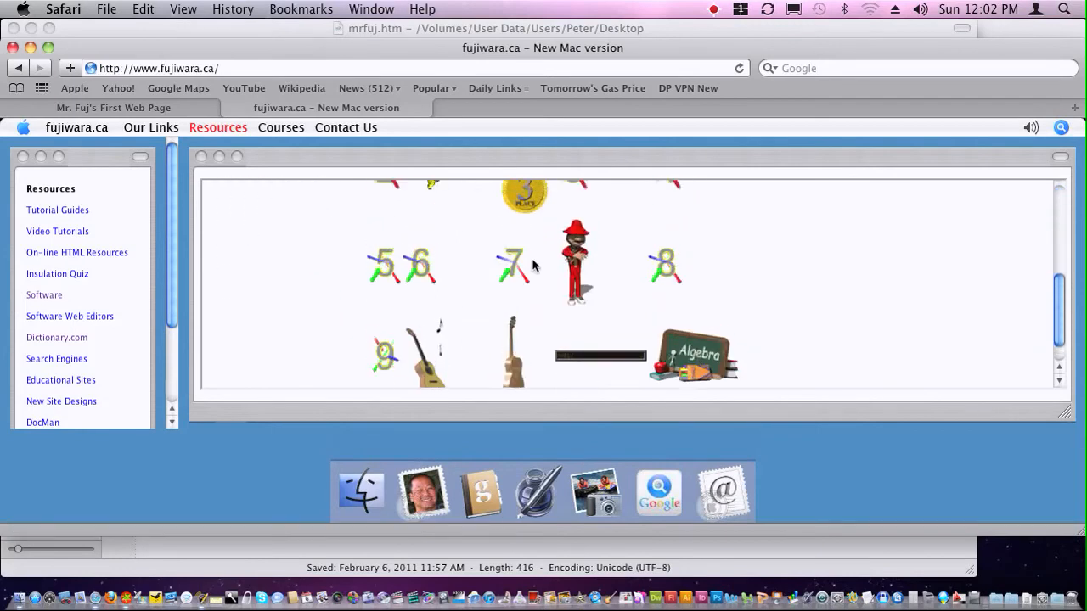
{"action": "scroll", "coordinate": [532, 266], "scroll_direction": "up", "scroll_amount": 3}
{"action": "scroll", "coordinate": [533, 265], "scroll_direction": "up", "scroll_amount": 1}
{"action": "scroll", "coordinate": [534, 264], "scroll_direction": "up", "scroll_amount": 1}
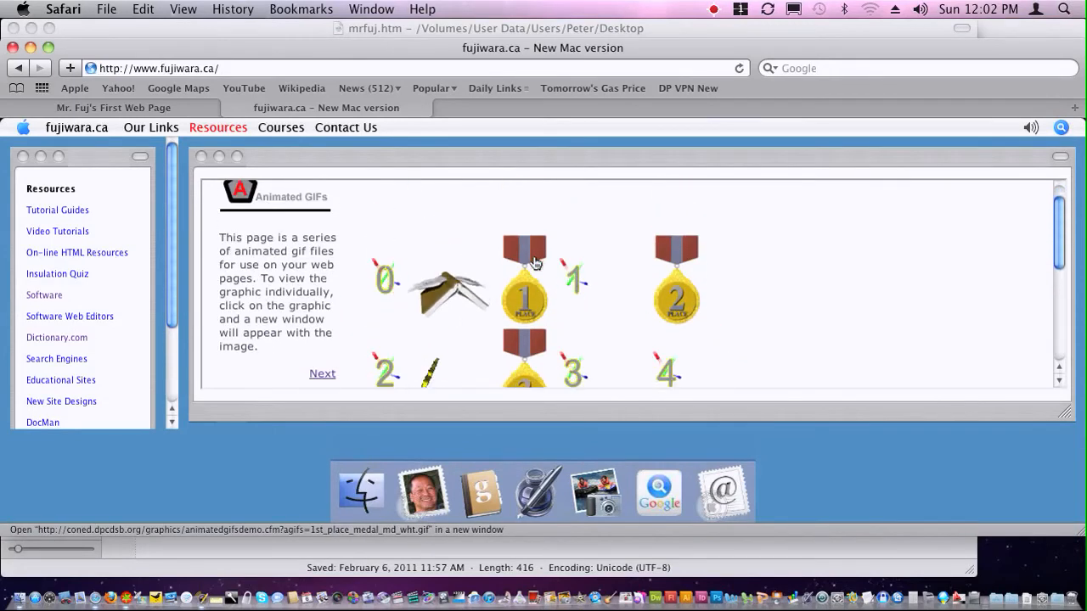
{"action": "scroll", "coordinate": [534, 264], "scroll_direction": "down", "scroll_amount": 1}
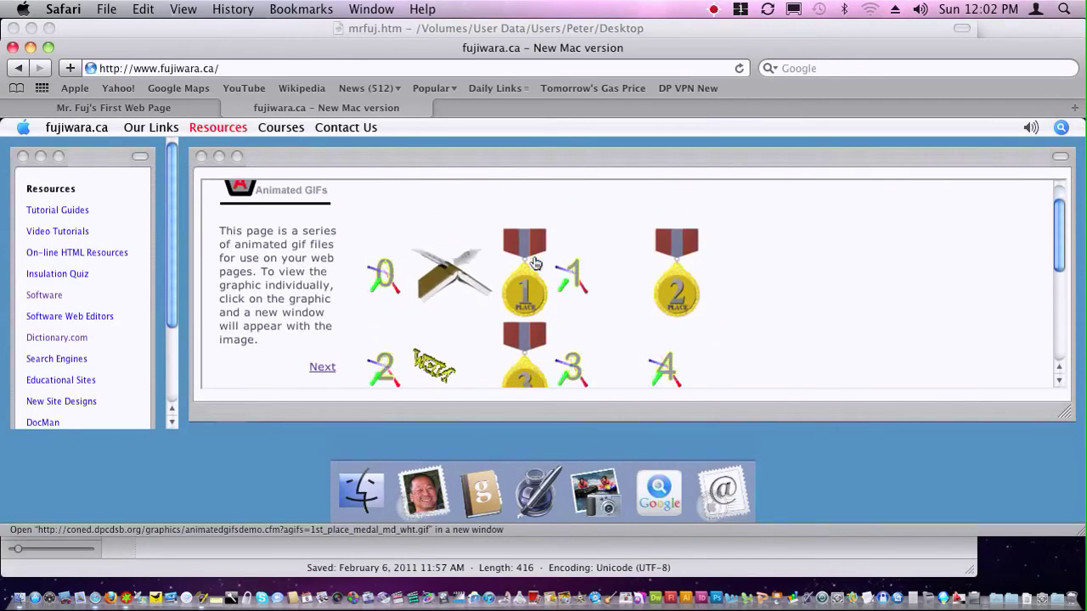
Save the flying-book GIF as book.gif to the Desktop, then return to the mrfuj.htm source
{"action": "right_click", "coordinate": [447, 280]}
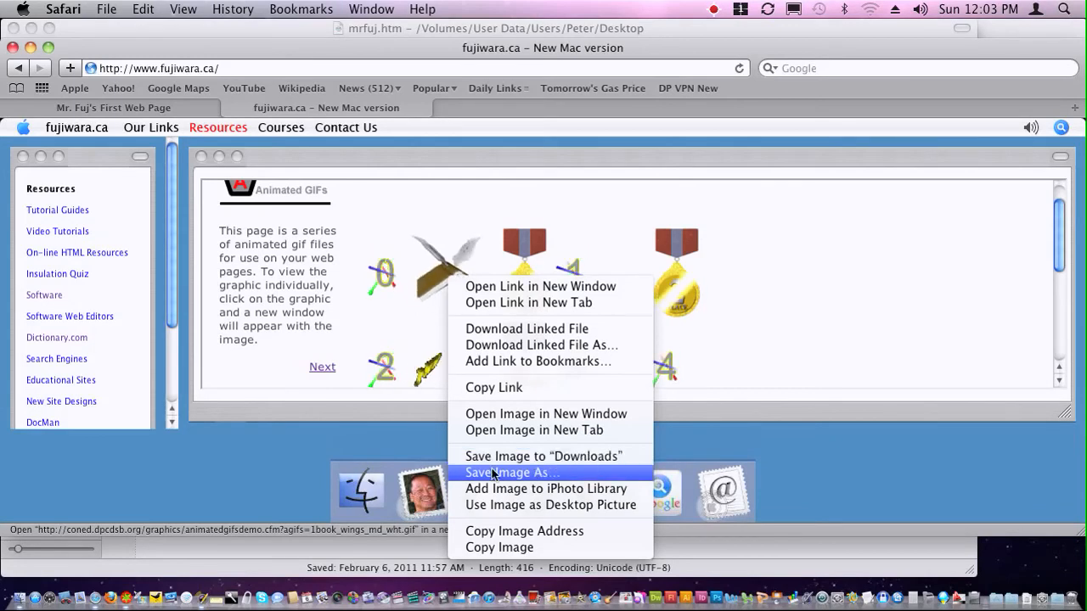
{"action": "left_click", "coordinate": [492, 473]}
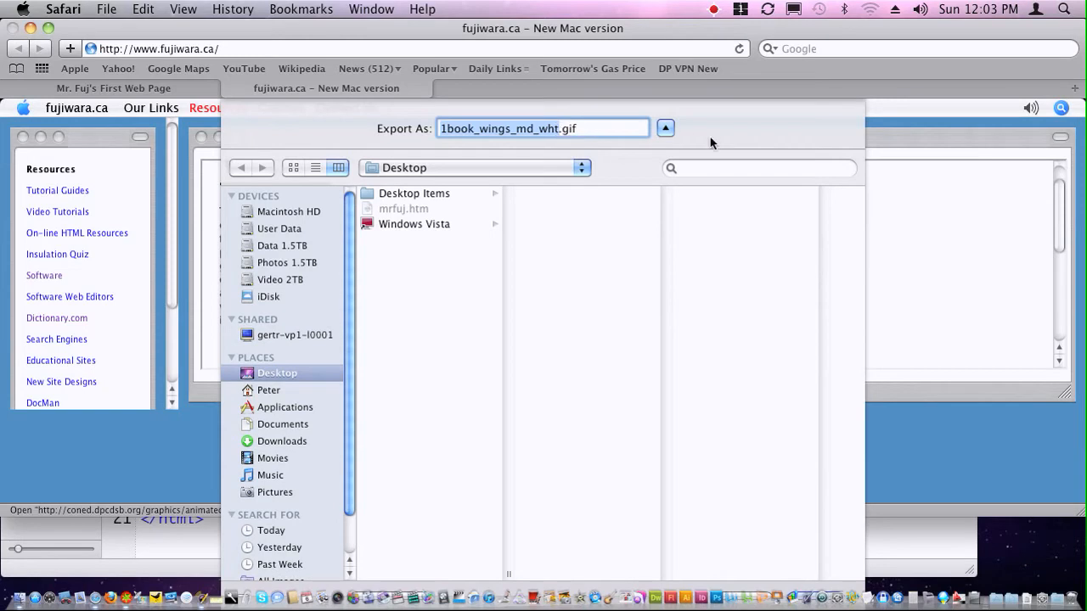
{"action": "type", "text": "bo"}
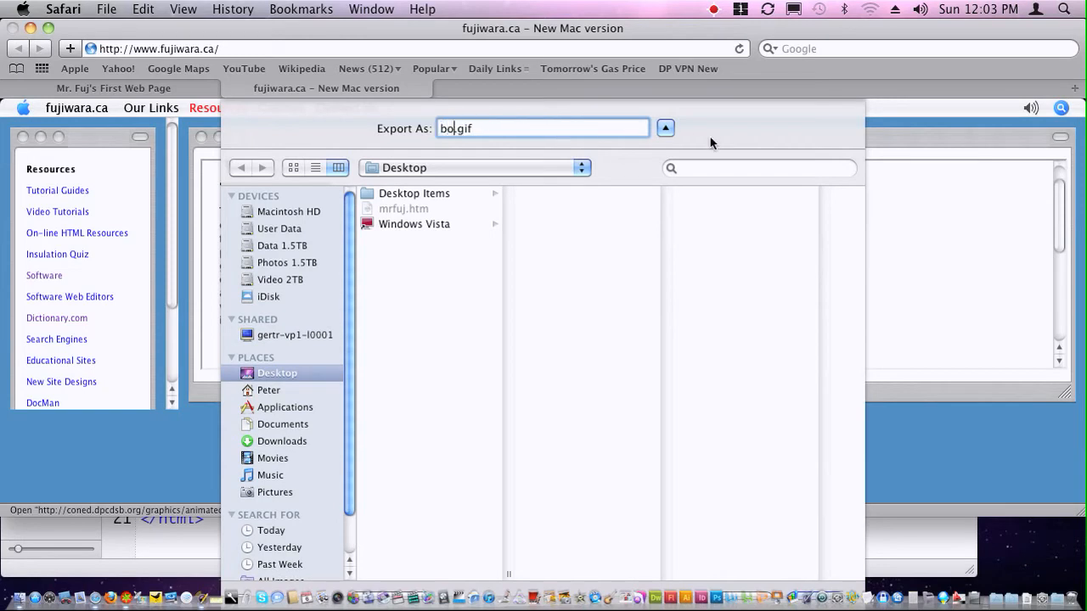
{"action": "type", "text": "ok"}
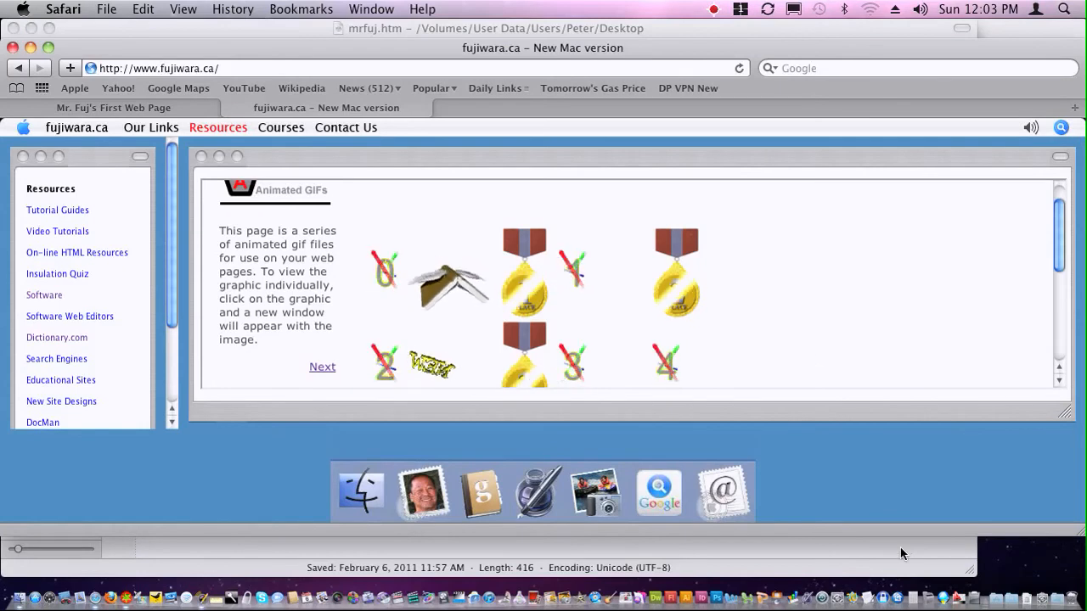
{"action": "left_click", "coordinate": [173, 102]}
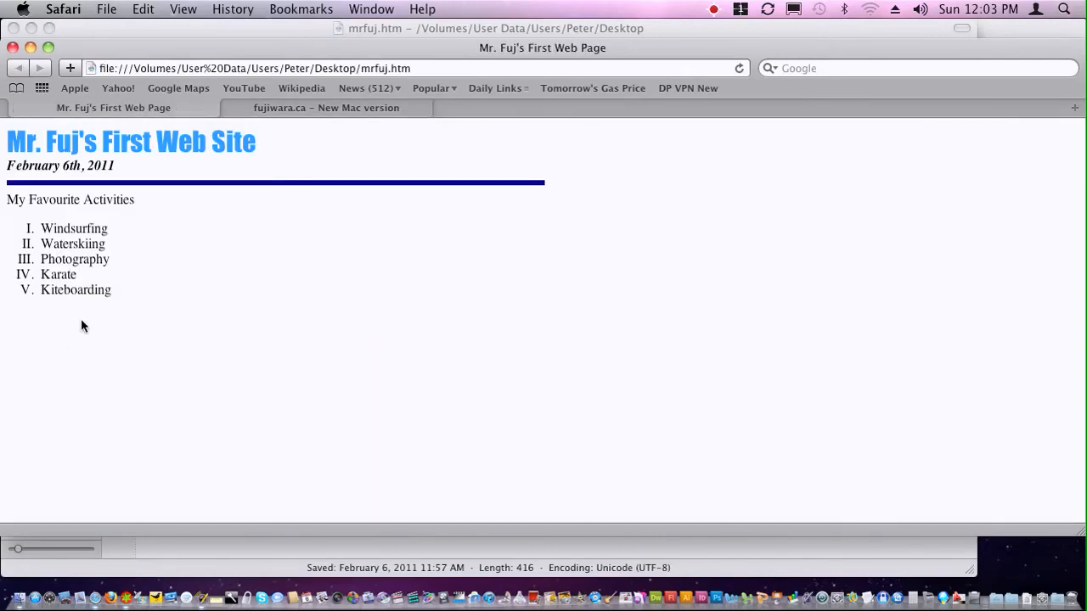
{"action": "left_click", "coordinate": [800, 552]}
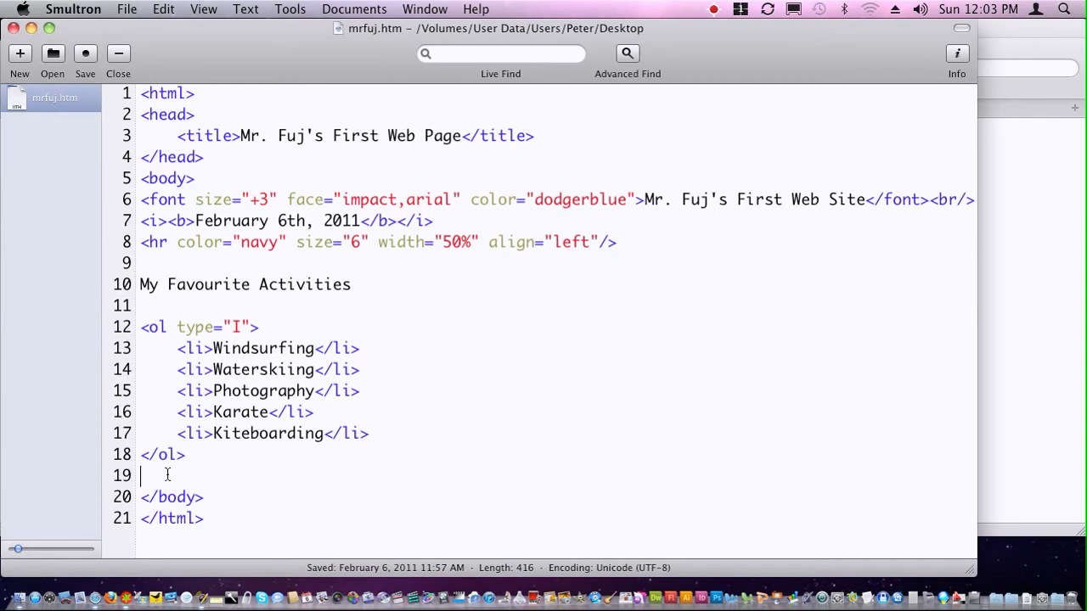
Add a <p> block after </ol> containing an empty <img/> tag
{"action": "key", "text": "Return"}
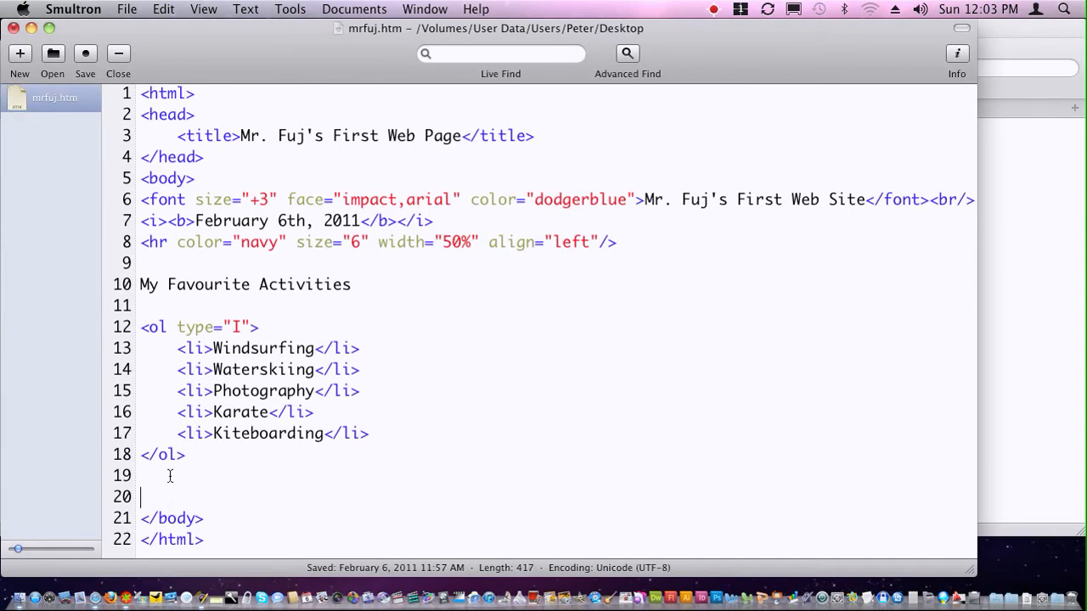
{"action": "key", "text": "Return"}
{"action": "key", "text": "Up"}
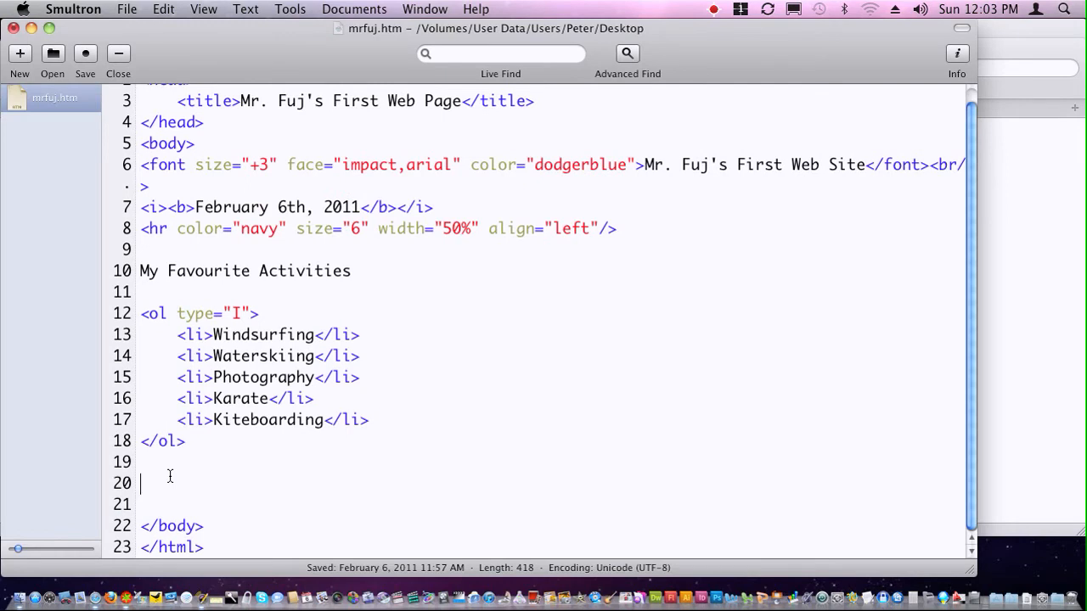
{"action": "type", "text": "<p"}
{"action": "type", "text": ">"}
{"action": "key", "text": "Return"}
{"action": "key", "text": "Return"}
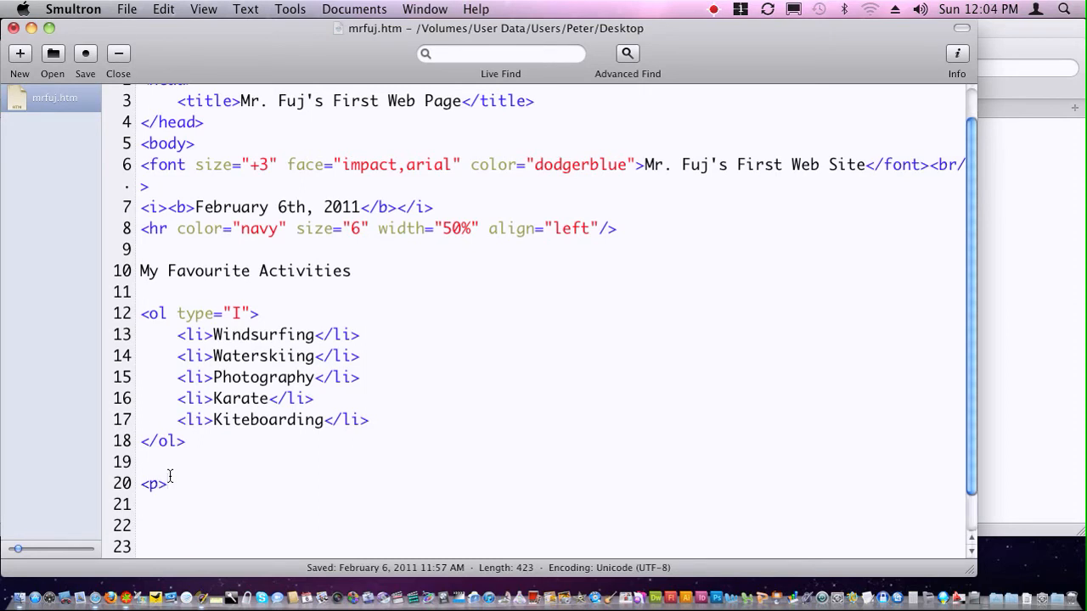
{"action": "type", "text": "</"}
{"action": "type", "text": "p>"}
{"action": "scroll", "coordinate": [184, 459], "scroll_direction": "down", "scroll_amount": 2}
{"action": "left_click", "coordinate": [166, 462]}
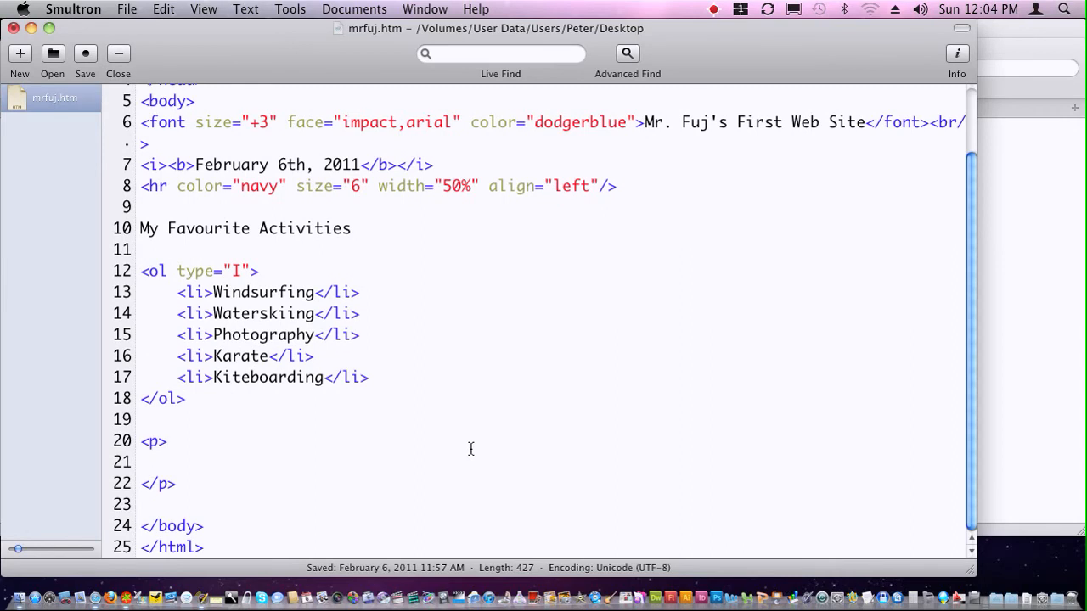
{"action": "type", "text": "<"}
{"action": "type", "text": "img"}
{"action": "type", "text": "/>"}
{"action": "left_click", "coordinate": [176, 462]}
{"action": "type", "text": "src"}
Set the img tag's src to "book.gif" and save mrfuj.htm
{"action": "key", "text": "BackSpace"}
{"action": "key", "text": "BackSpace"}
{"action": "type", "text": "cr"}
{"action": "key", "text": "BackSpace"}
{"action": "key", "text": "BackSpace"}
{"action": "type", "text": "rc"}
{"action": "type", "text": "="}
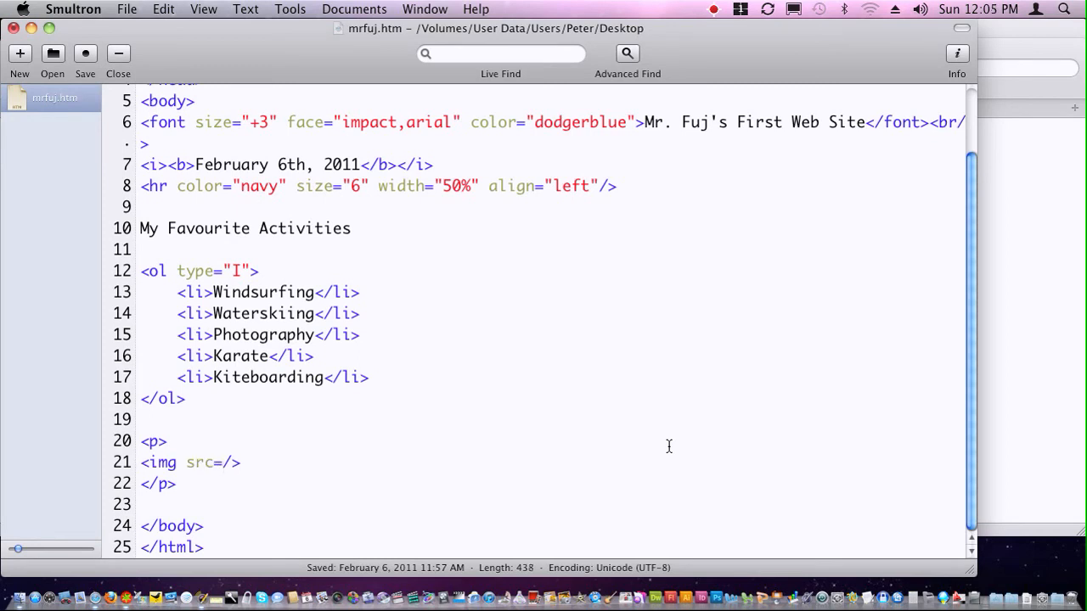
{"action": "type", "text": "\"\""}
{"action": "key", "text": "Left"}
{"action": "type", "text": "book"}
{"action": "type", "text": ".gif"}
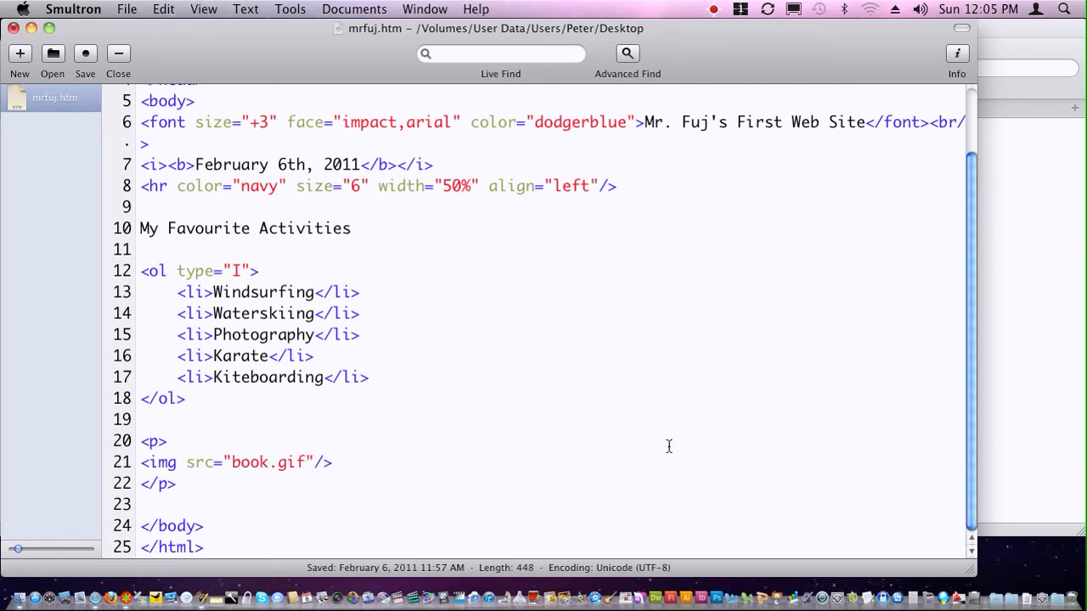
{"action": "left_click", "coordinate": [82, 56]}
Reload the page in Safari to see the flying book, then return to the source
{"action": "left_click", "coordinate": [1059, 292]}
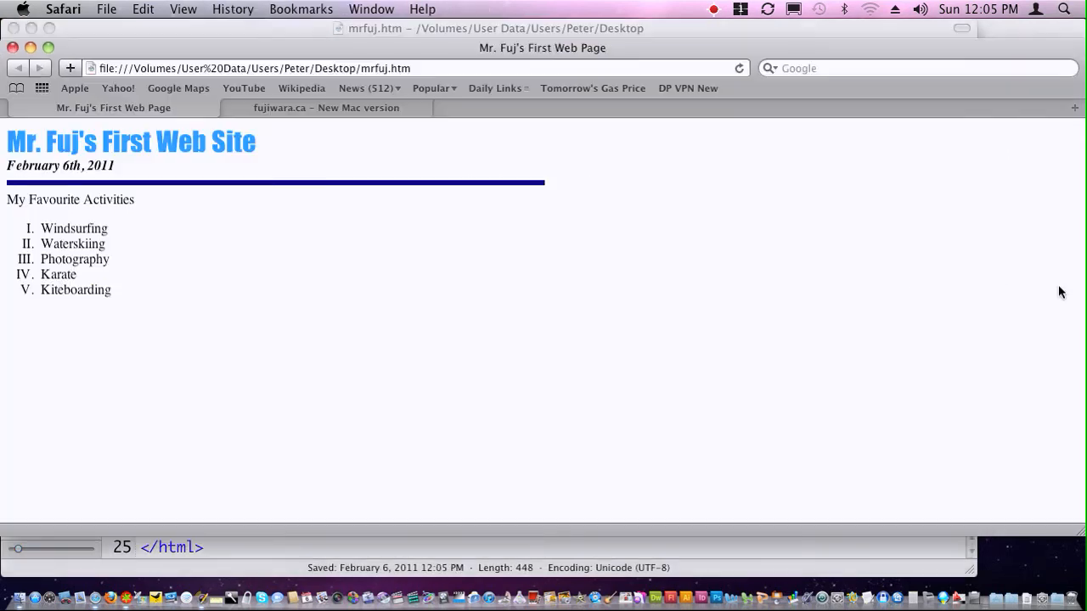
{"action": "left_click", "coordinate": [740, 69]}
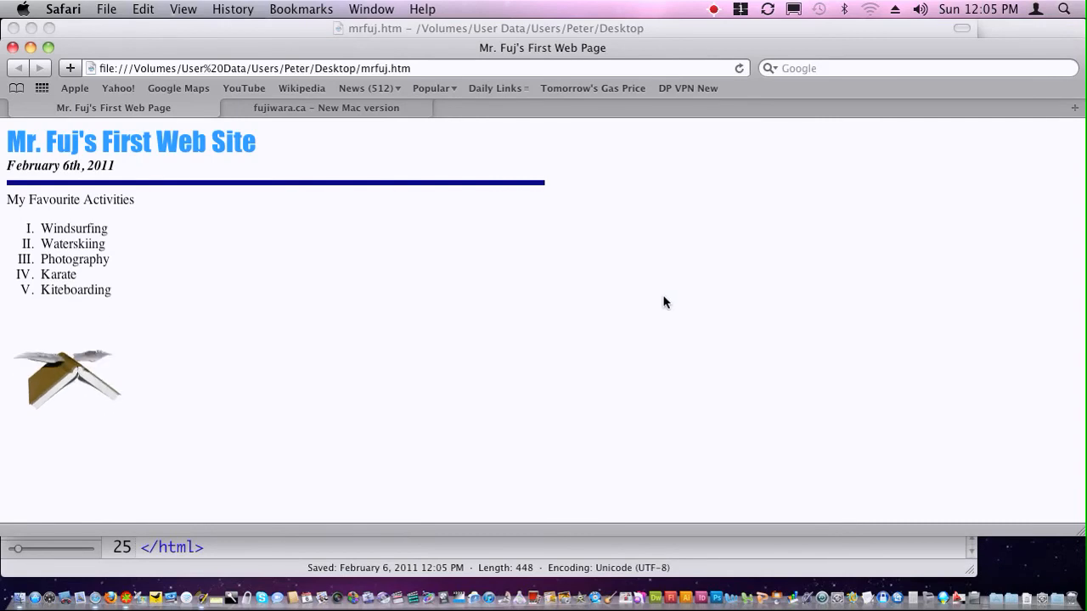
{"action": "left_click", "coordinate": [860, 541]}
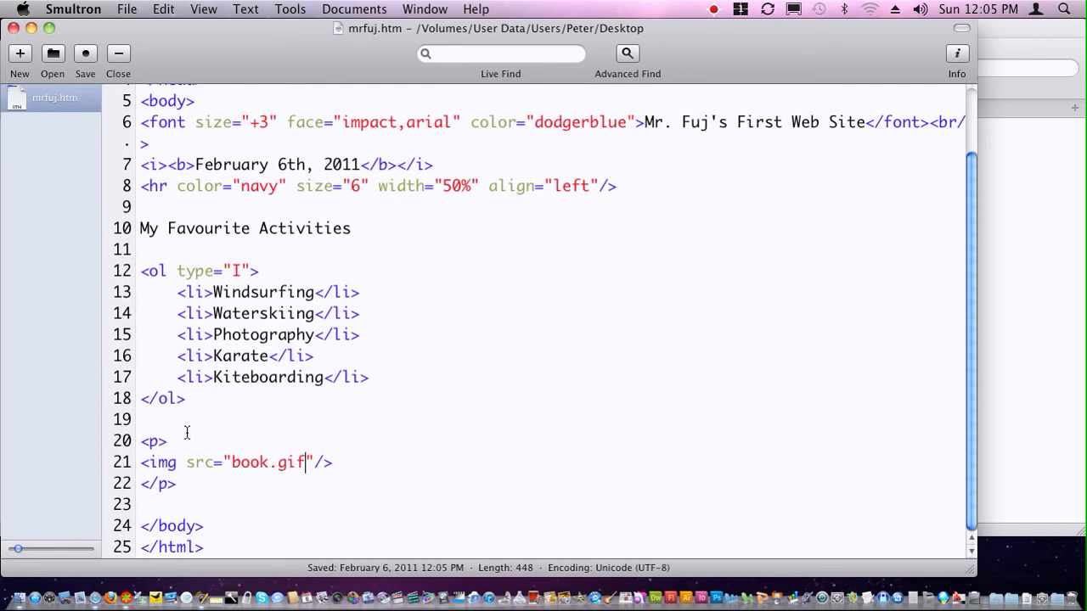
Add align="center" to the paragraph holding book.gif and save
{"action": "left_click", "coordinate": [159, 440]}
{"action": "type", "text": "a"}
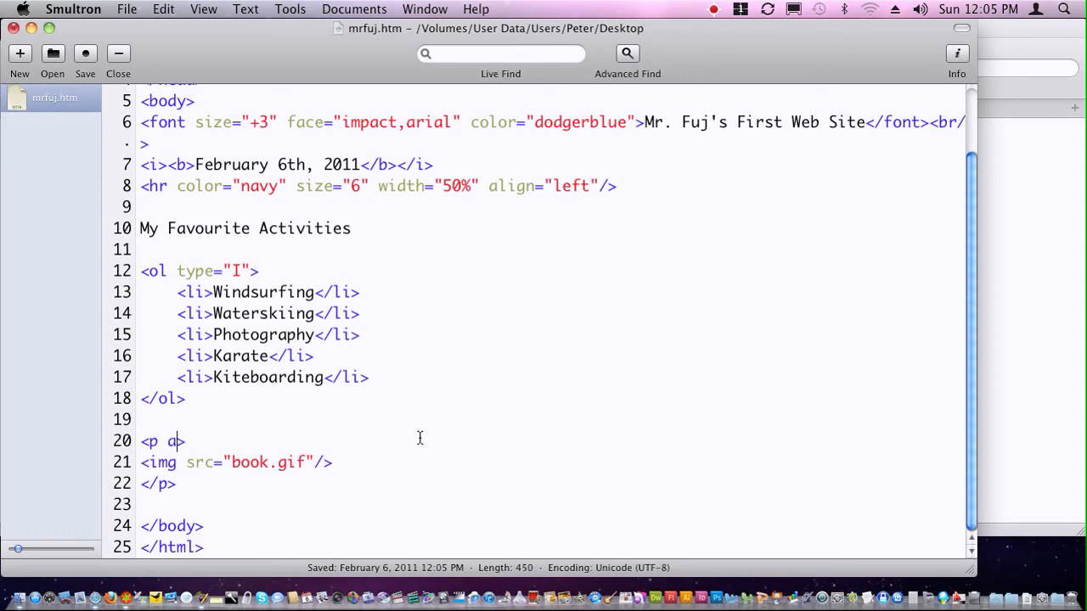
{"action": "type", "text": "lign"}
{"action": "type", "text": "=\"\""}
{"action": "key", "text": "Left"}
{"action": "type", "text": "ce"}
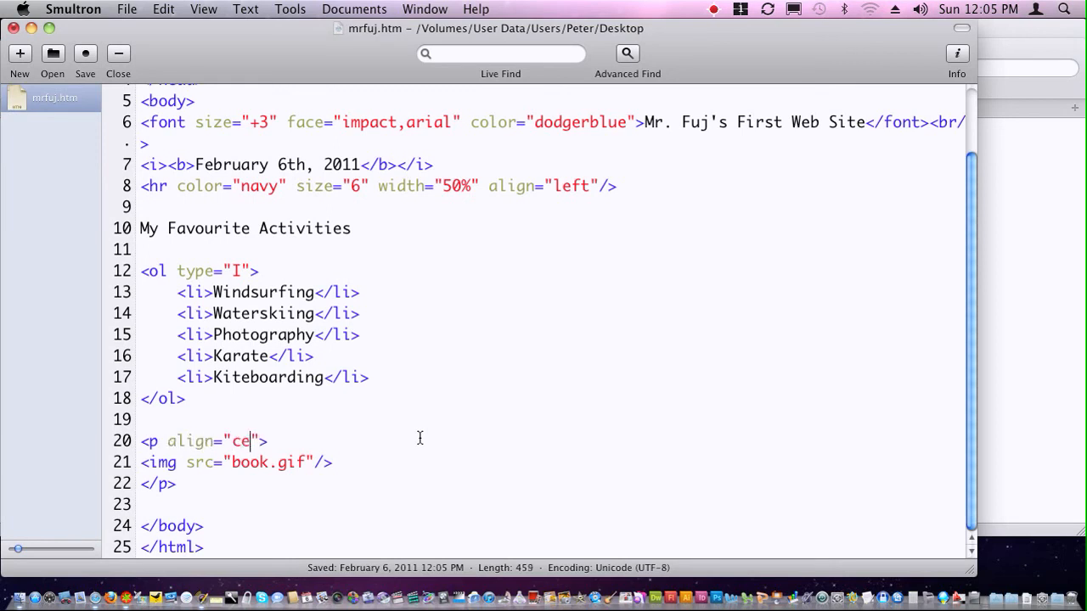
{"action": "type", "text": "nter"}
{"action": "left_click", "coordinate": [85, 55]}
Reload the page in Safari to see the centered book, then return to the source
{"action": "left_click", "coordinate": [1013, 194]}
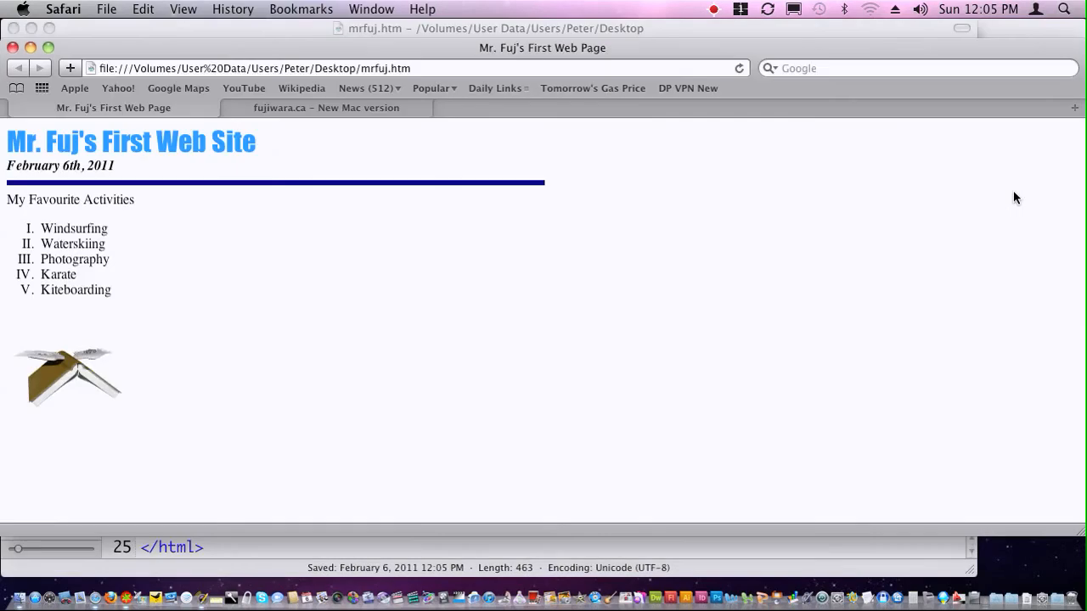
{"action": "left_click", "coordinate": [741, 68]}
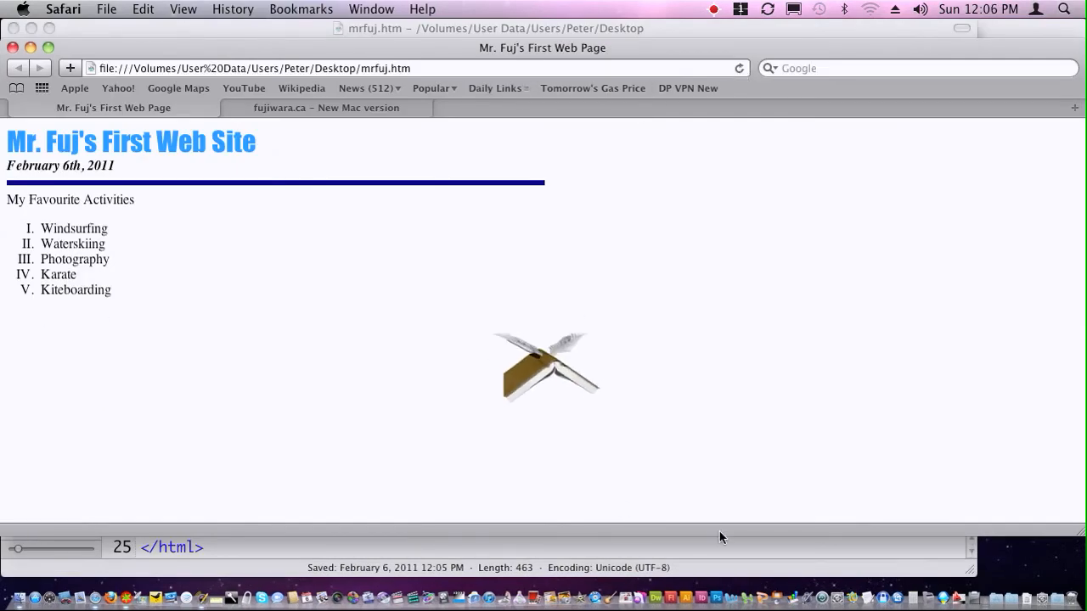
{"action": "left_click", "coordinate": [753, 549]}
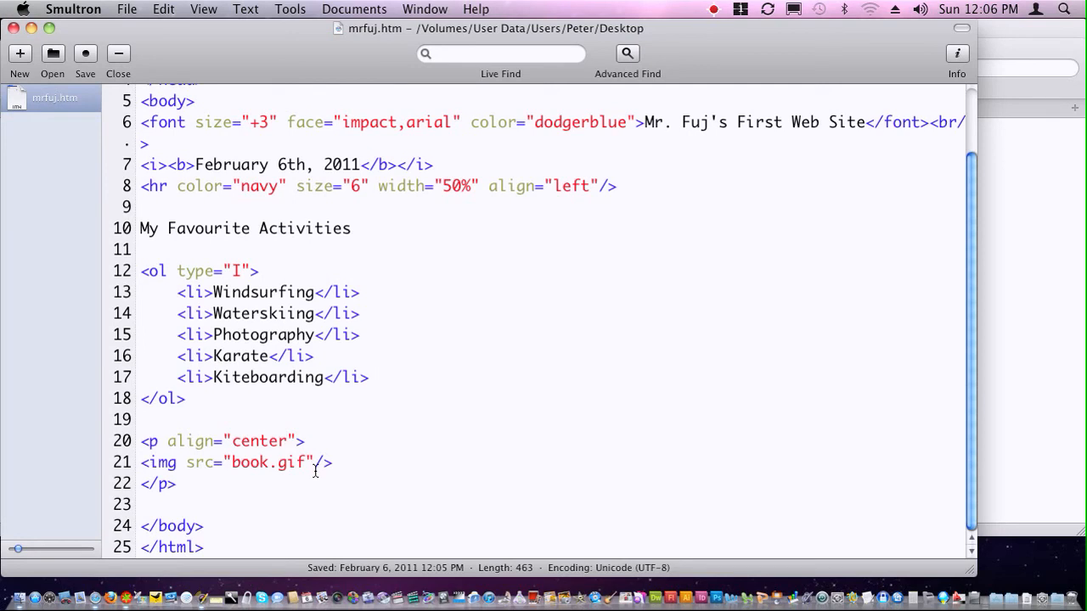
Copy the book.gif img tag and paste it to make five copies, then save
{"action": "left_click_drag", "start_coordinate": [346, 466], "coordinate": [136, 463]}
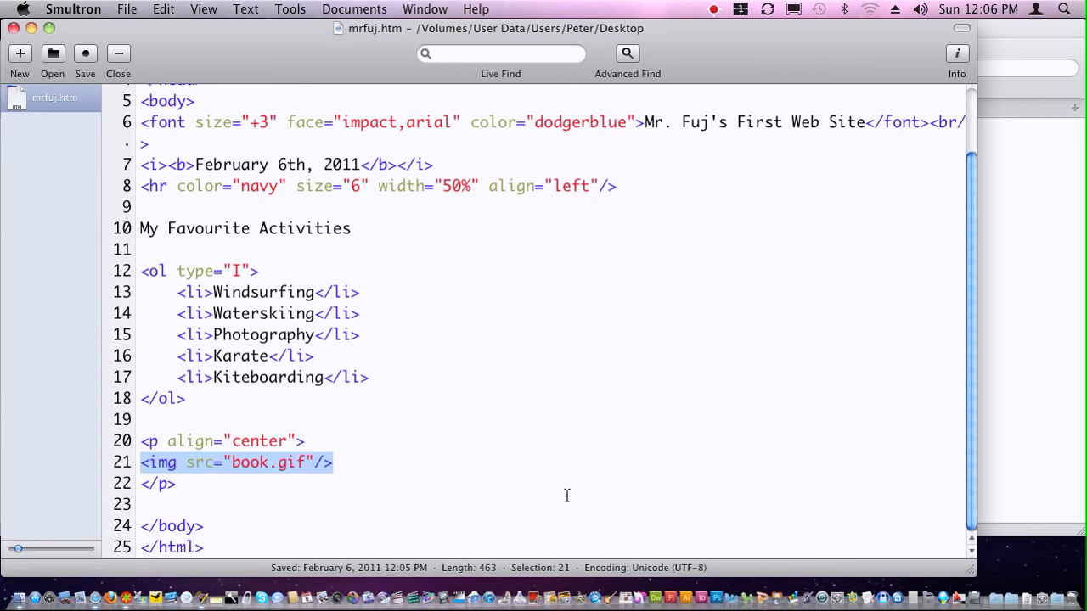
{"action": "key", "text": "super+c"}
{"action": "key", "text": "Right"}
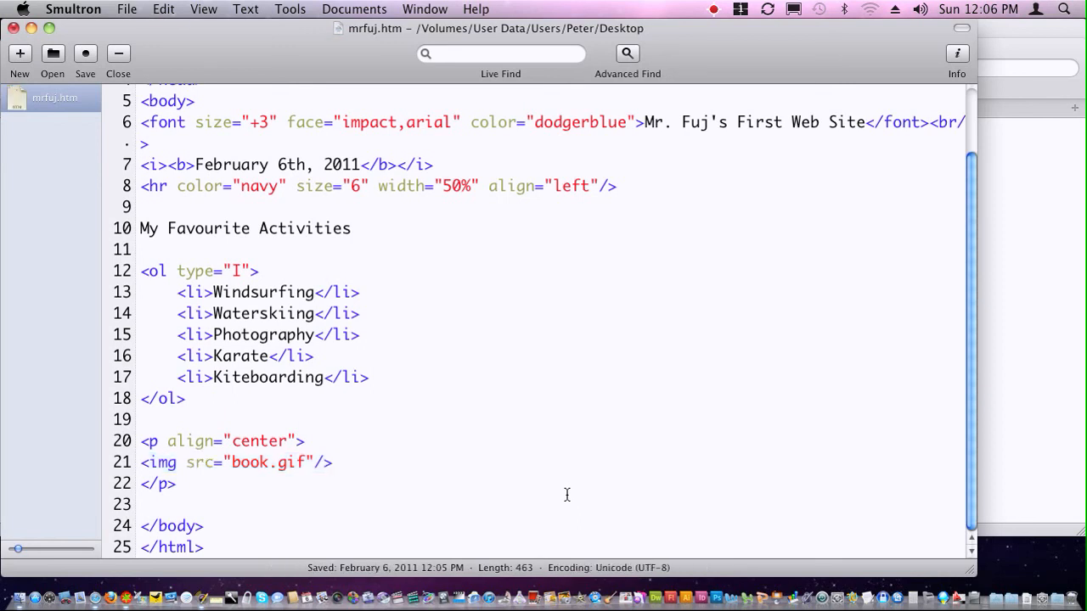
{"action": "key", "text": "super+v"}
{"action": "key", "text": "super+v"}
{"action": "key", "text": "super+v"}
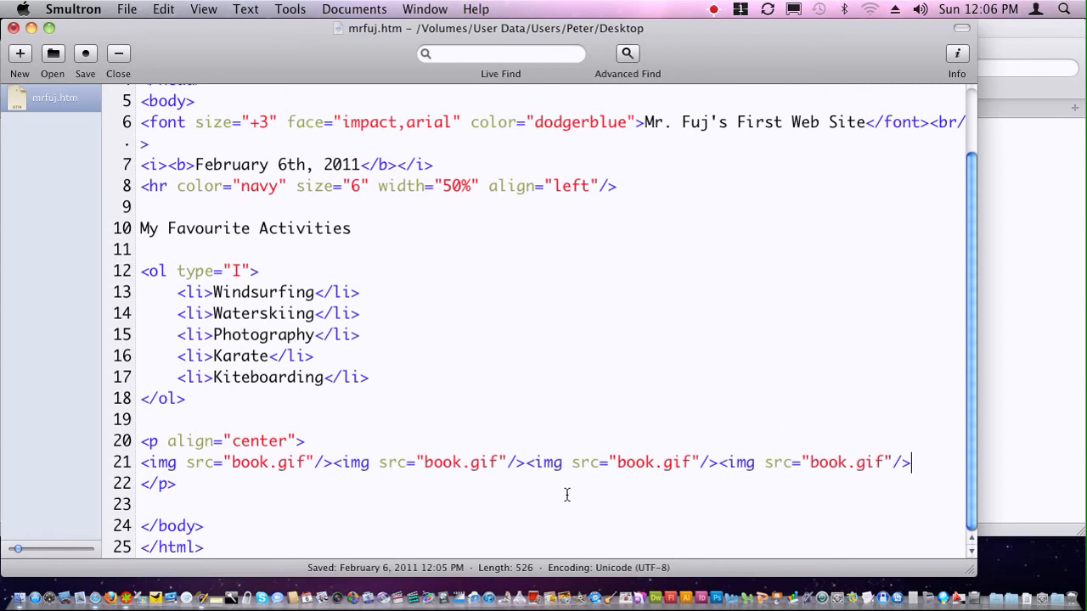
{"action": "key", "text": "super+v"}
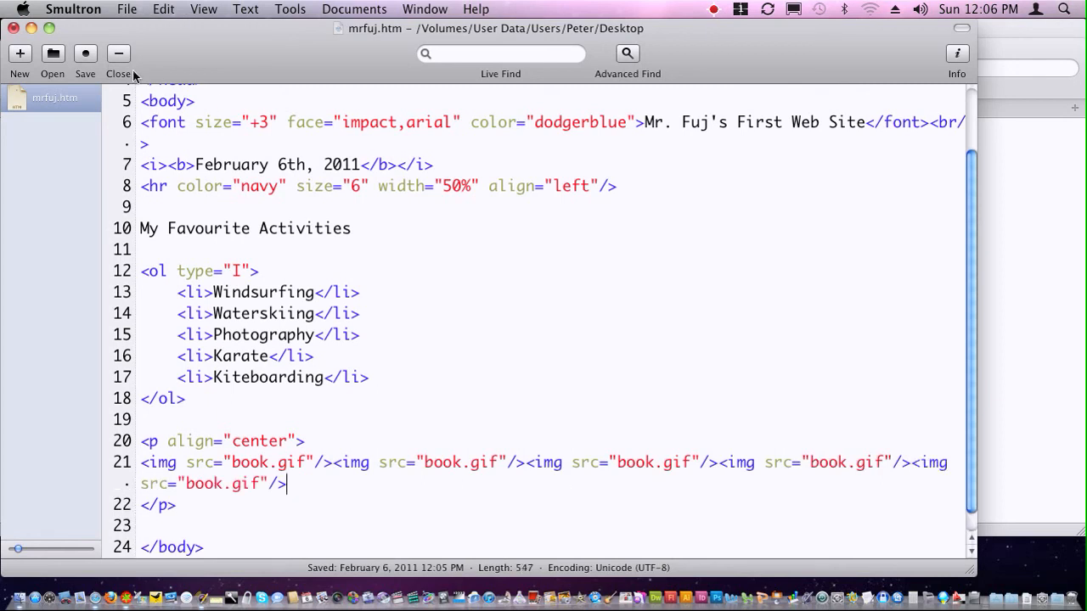
{"action": "left_click", "coordinate": [84, 56]}
Reload the page in Safari to show five centered flying books below the activities list
{"action": "left_click", "coordinate": [1018, 316]}
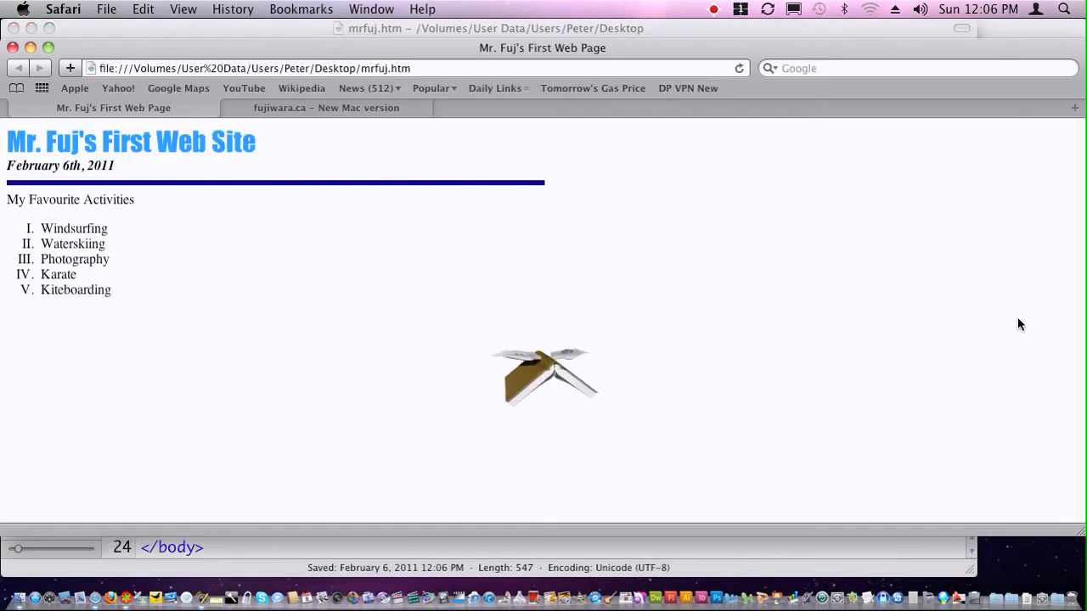
{"action": "left_click", "coordinate": [737, 69]}
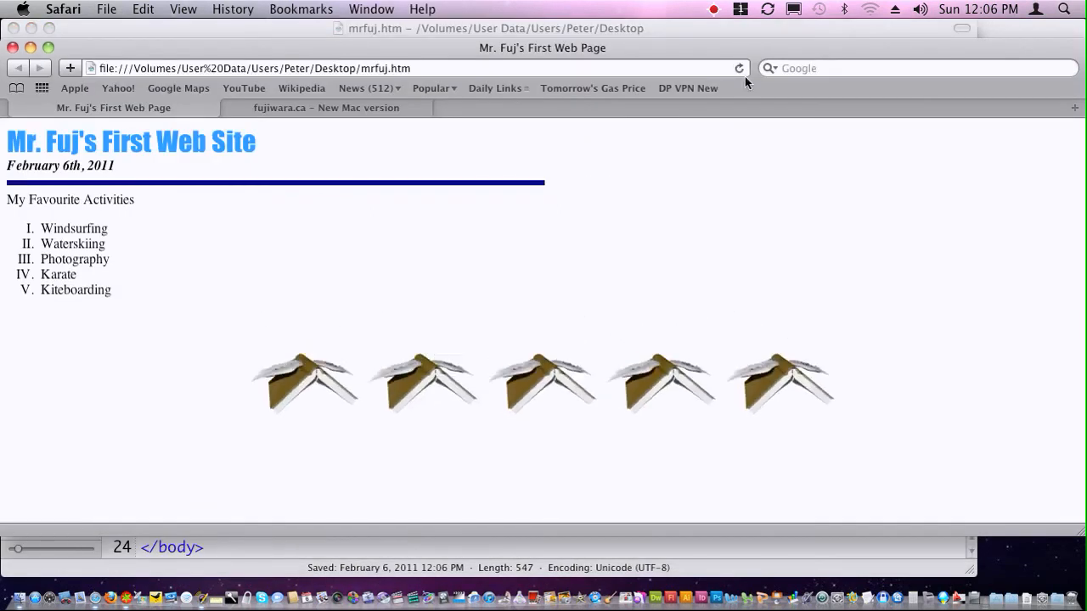